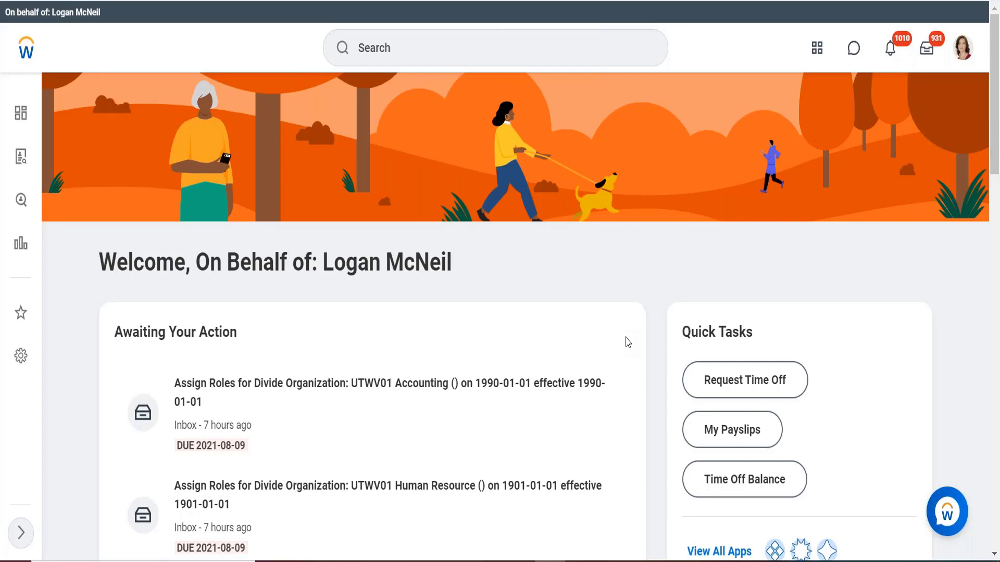
pyautogui.scroll(-6, 627, 342)
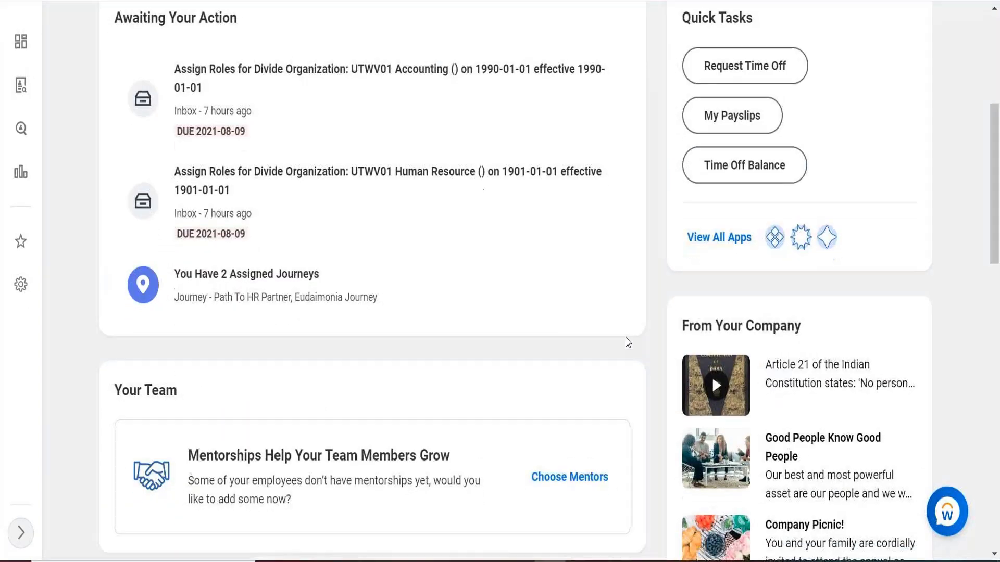
pyautogui.scroll(-2, 627, 342)
pyautogui.scroll(8, 628, 342)
pyautogui.scroll(-1, 628, 342)
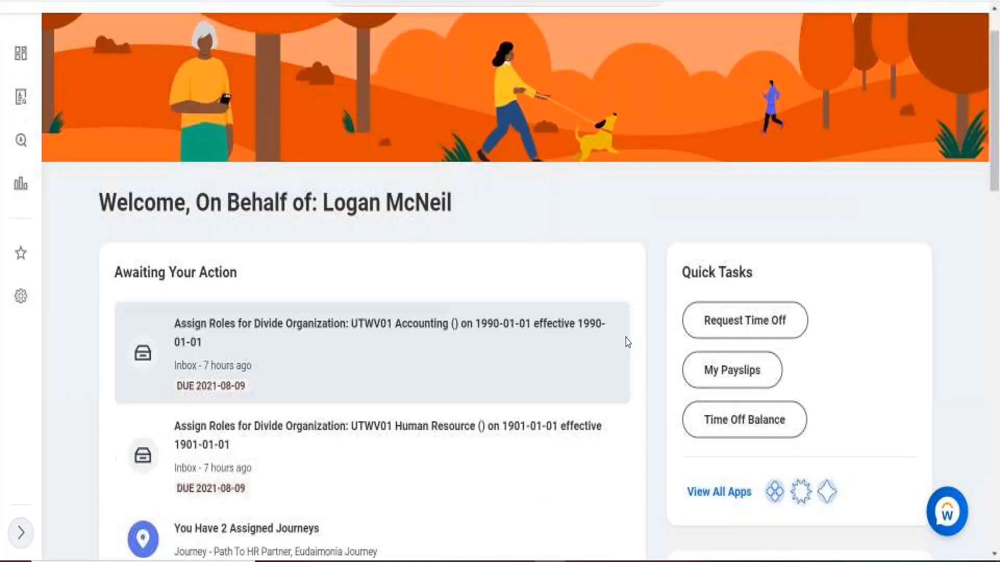
pyautogui.scroll(-20, 628, 342)
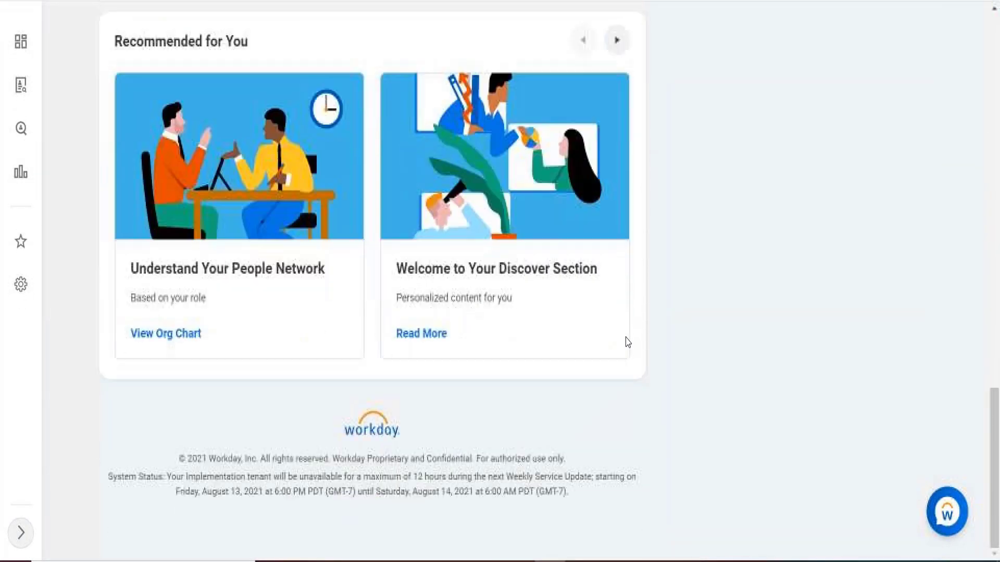
pyautogui.scroll(20, 628, 342)
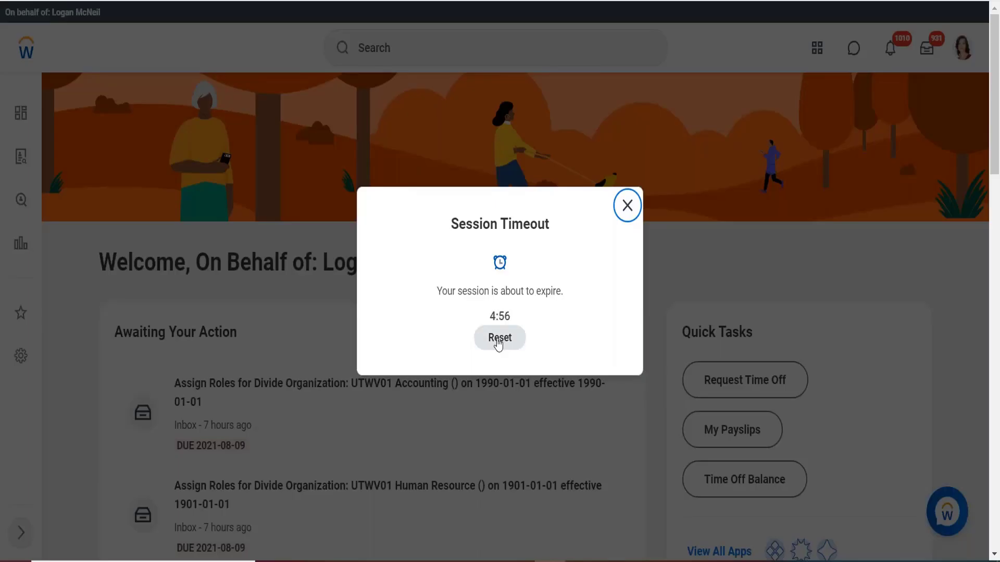
# - Reset the session timeout to keep the session active
pyautogui.click(499, 343)
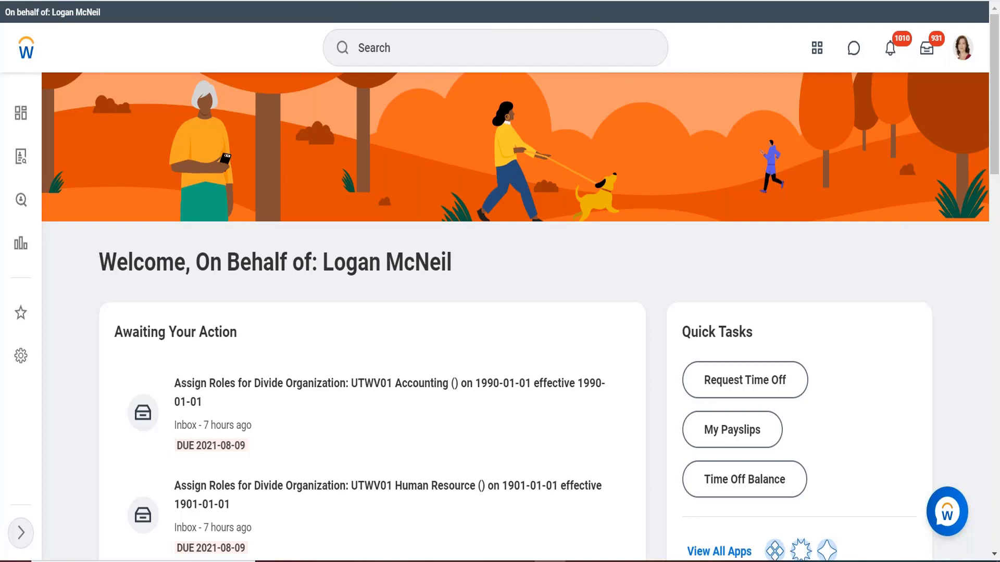
# - Search Workday for "all functional areas"
pyautogui.click(397, 49)
pyautogui.write('all')
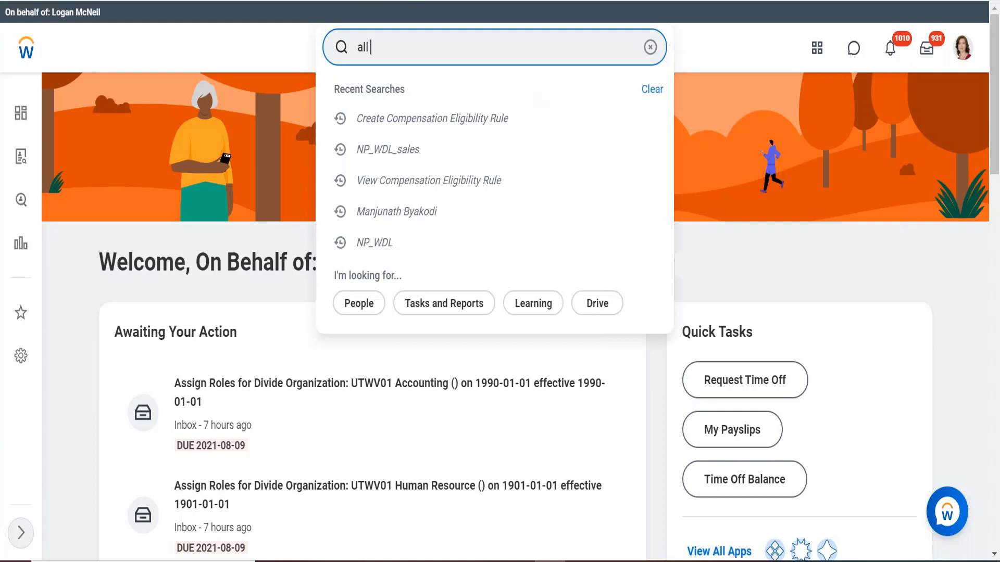
pyautogui.write(' functional areas')
pyautogui.press('Return')
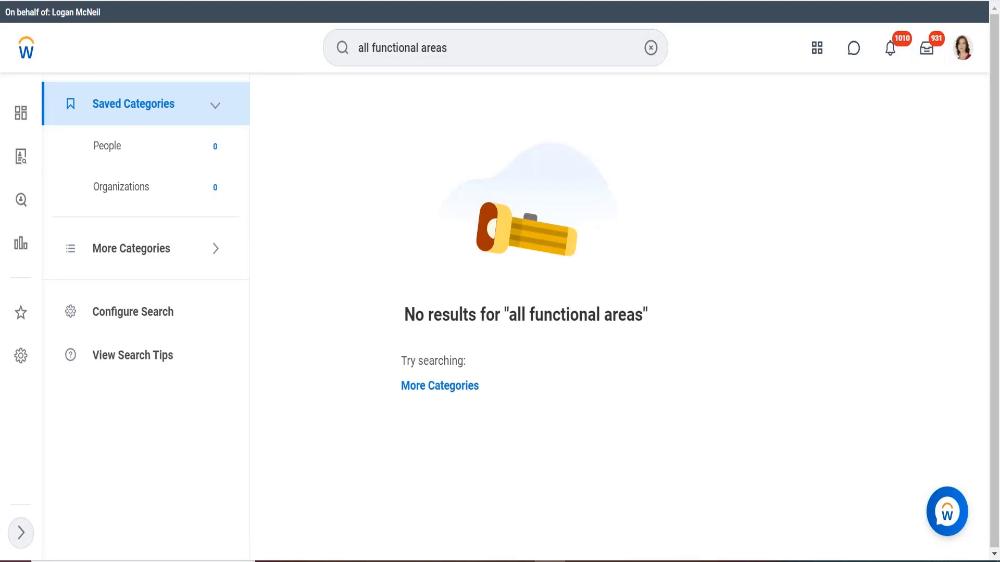
# - Shorten the search text to "functional areas" and run the search again
pyautogui.click(374, 47)
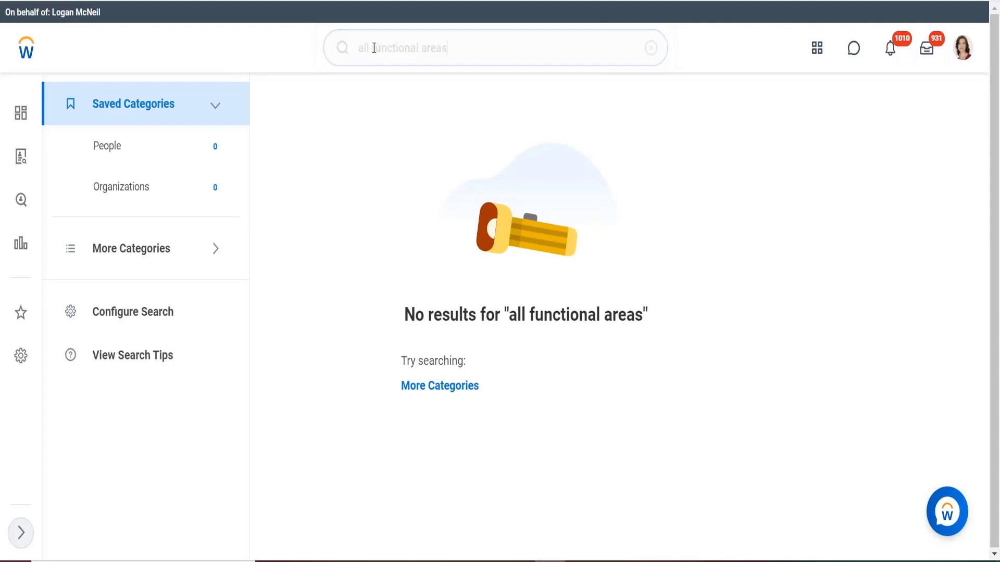
pyautogui.click(329, 31)
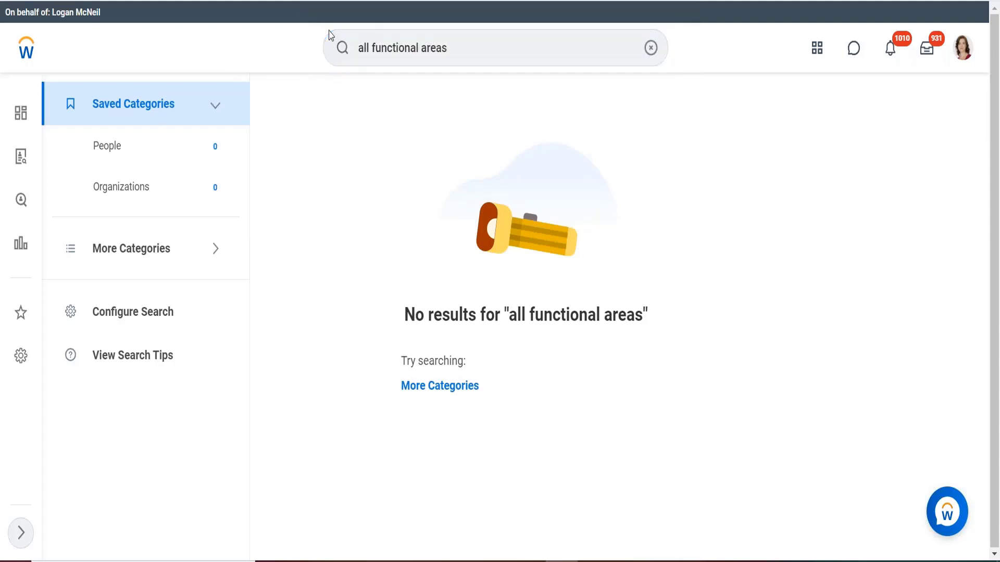
pyautogui.click(373, 48)
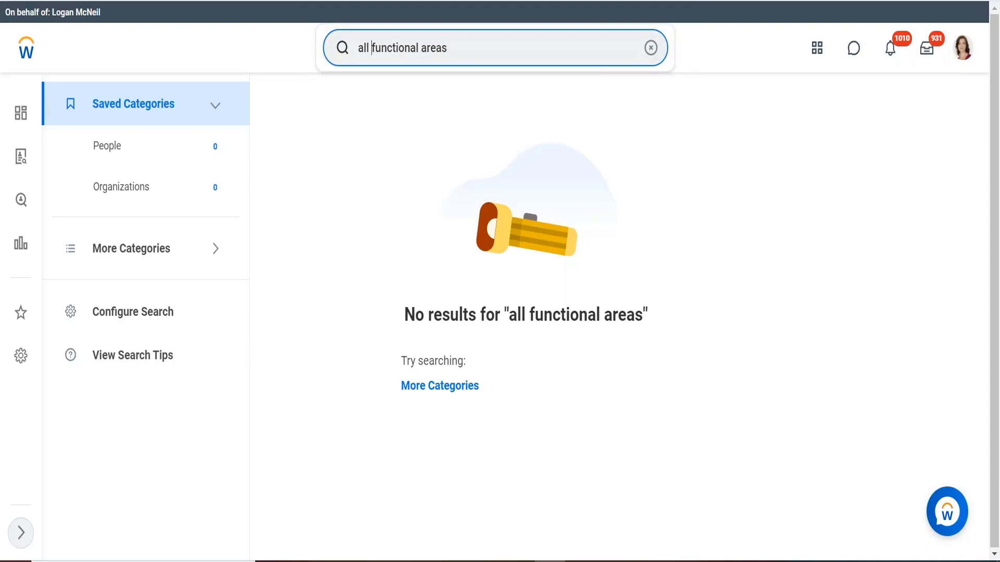
pyautogui.press('BackSpace')
pyautogui.press('BackSpace')
pyautogui.press('BackSpace')
pyautogui.press('BackSpace')
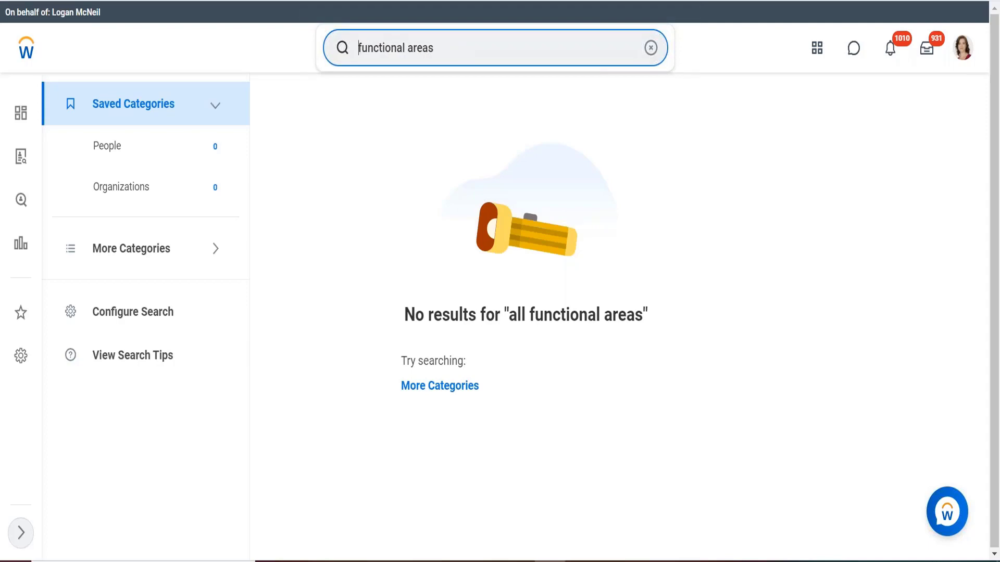
pyautogui.press('Return')
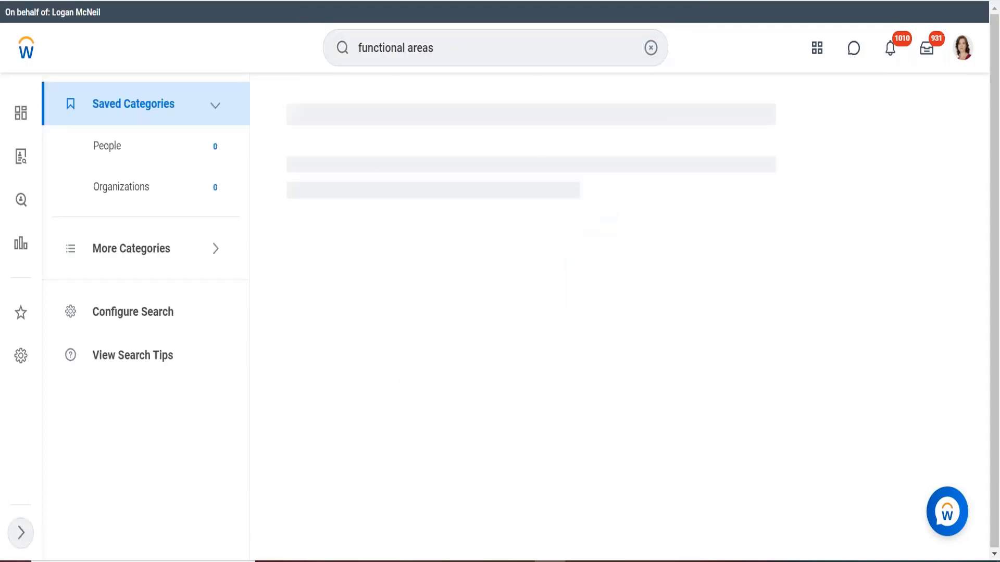
# - Change the search text to the singular "functional area" and rerun the search
pyautogui.click(436, 47)
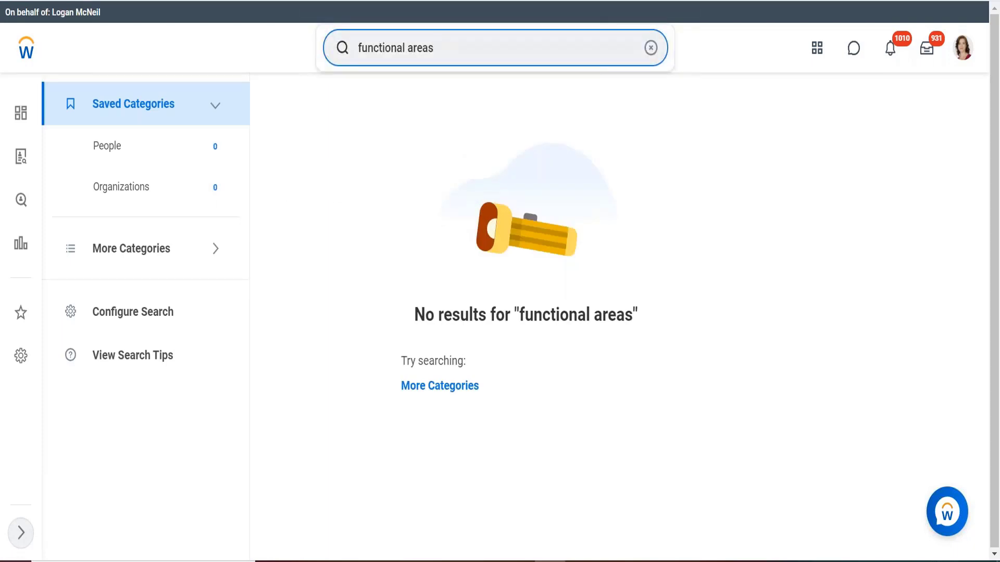
pyautogui.press('BackSpace')
pyautogui.press('Return')
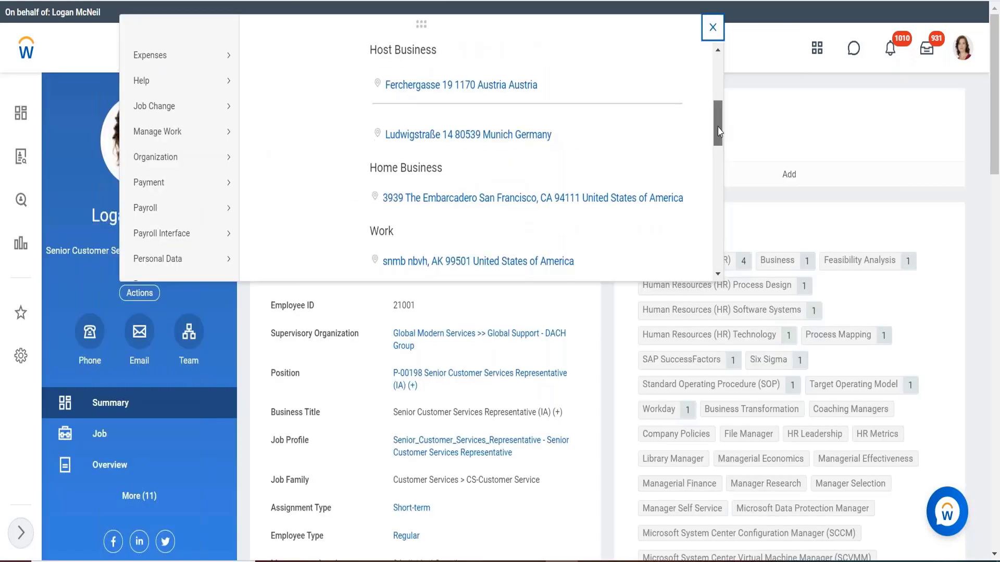
# - Open the worker's Enter My Time calendar from the Time and Leave related actions and dismiss the default costing pop-up
pyautogui.scroll(-4, 708, 166)
pyautogui.scroll(-3, 708, 166)
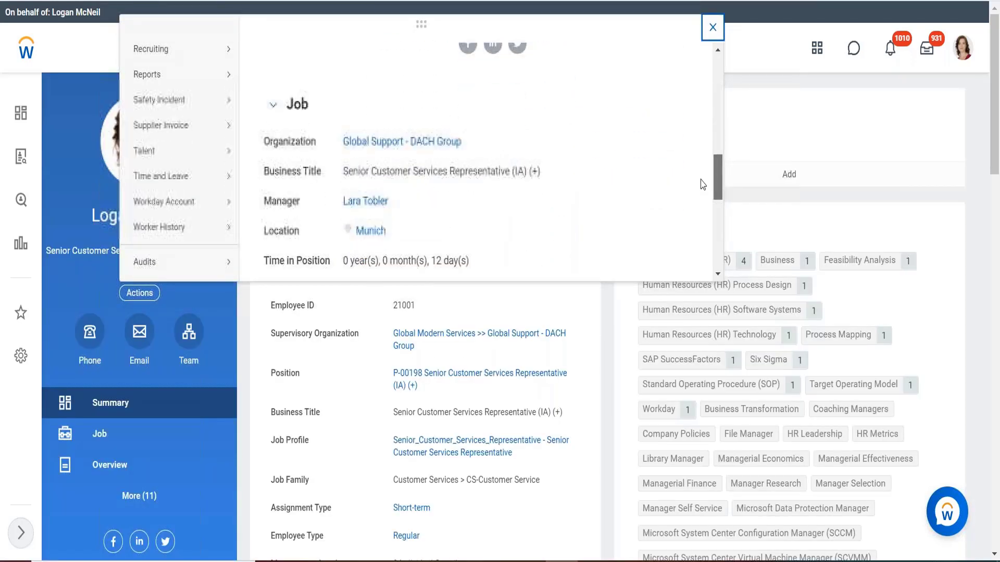
pyautogui.moveTo(156, 183)
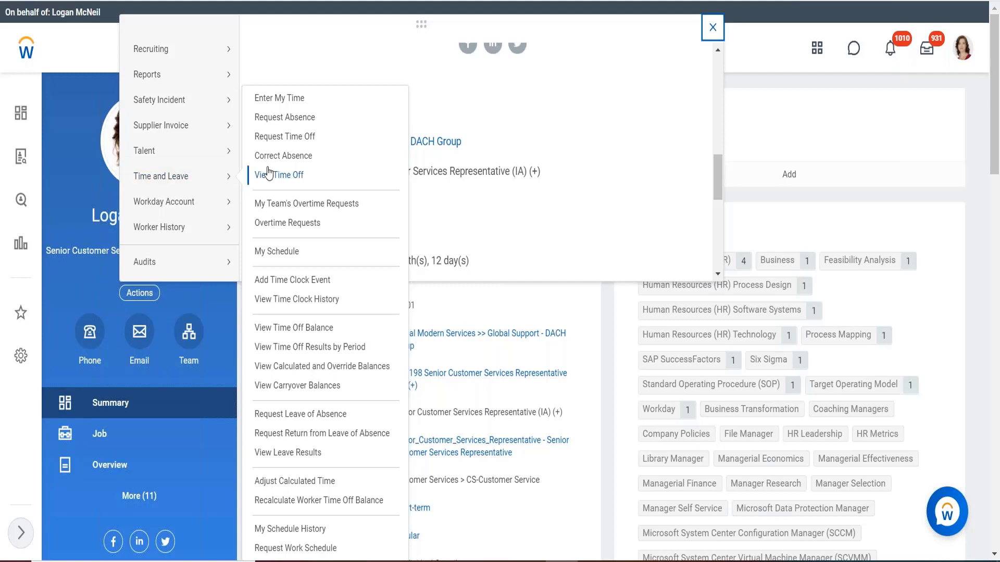
pyautogui.moveTo(194, 176)
pyautogui.click(275, 103)
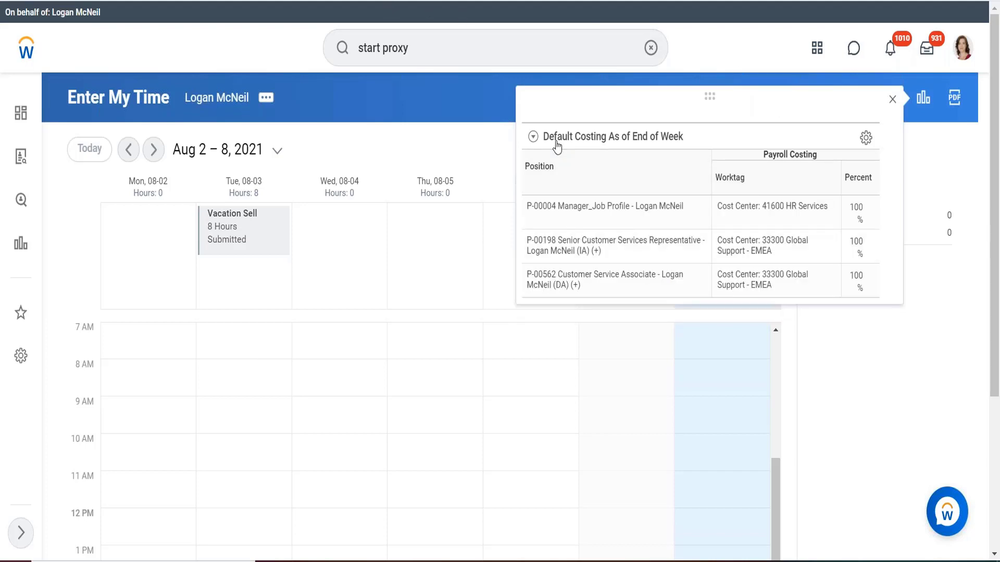
pyautogui.click(440, 56)
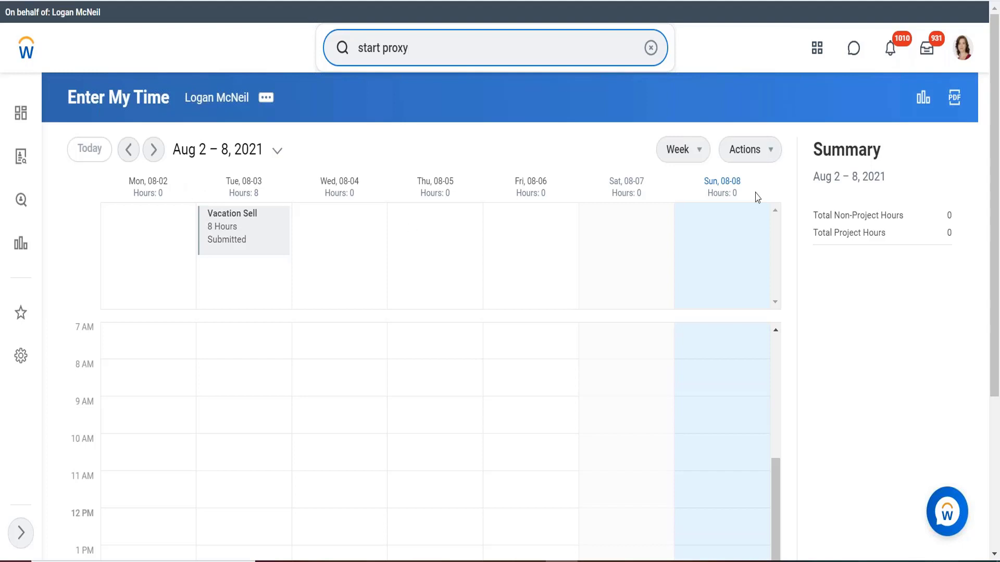
# - Preview the Enter My Time calendar in Day view and return it to Week view
pyautogui.click(695, 151)
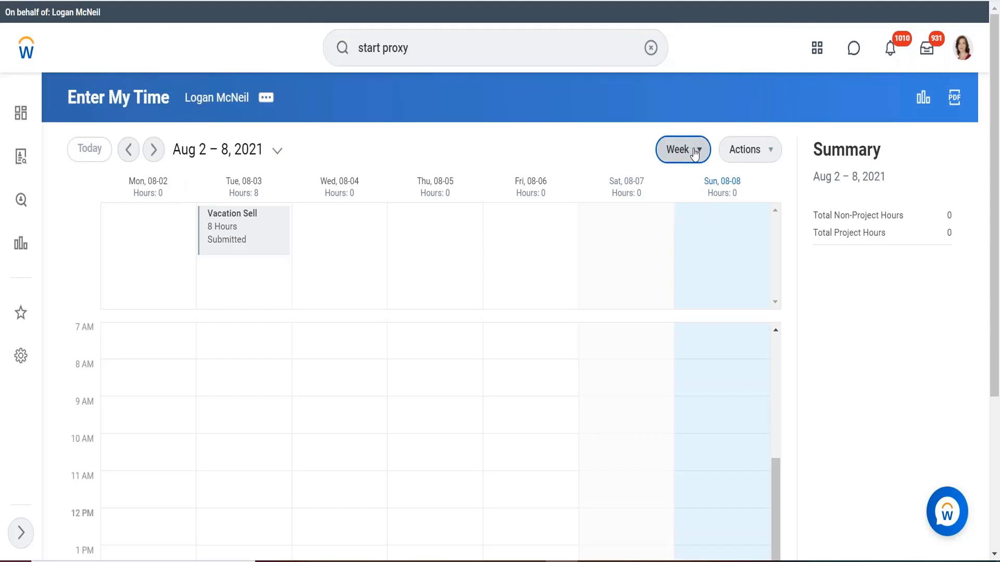
pyautogui.click(695, 151)
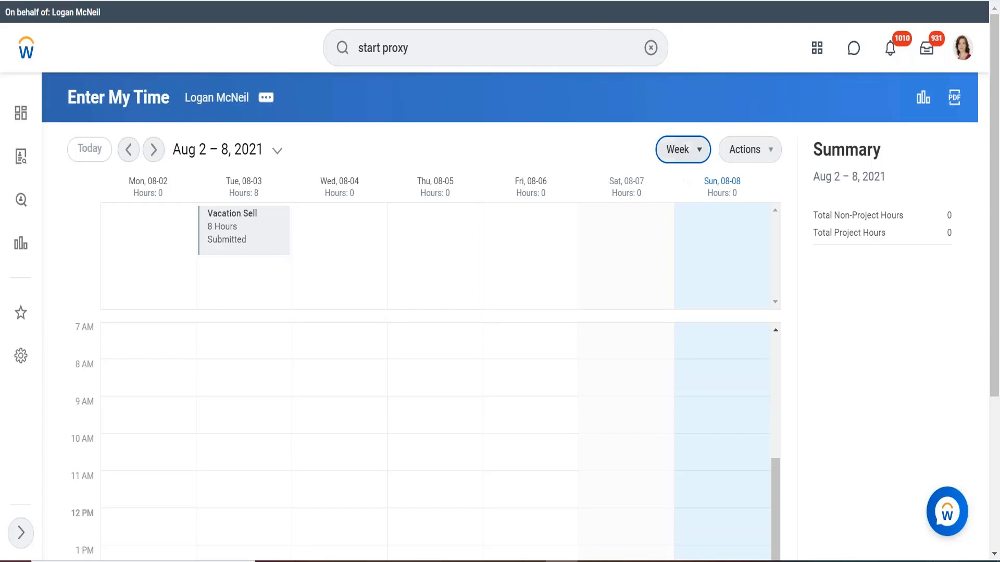
pyautogui.click(690, 154)
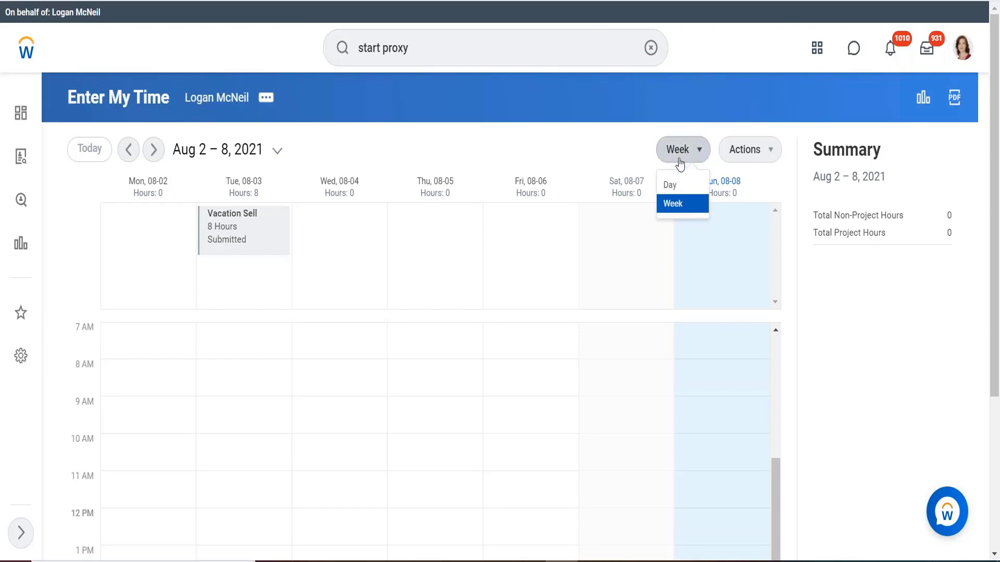
pyautogui.click(672, 195)
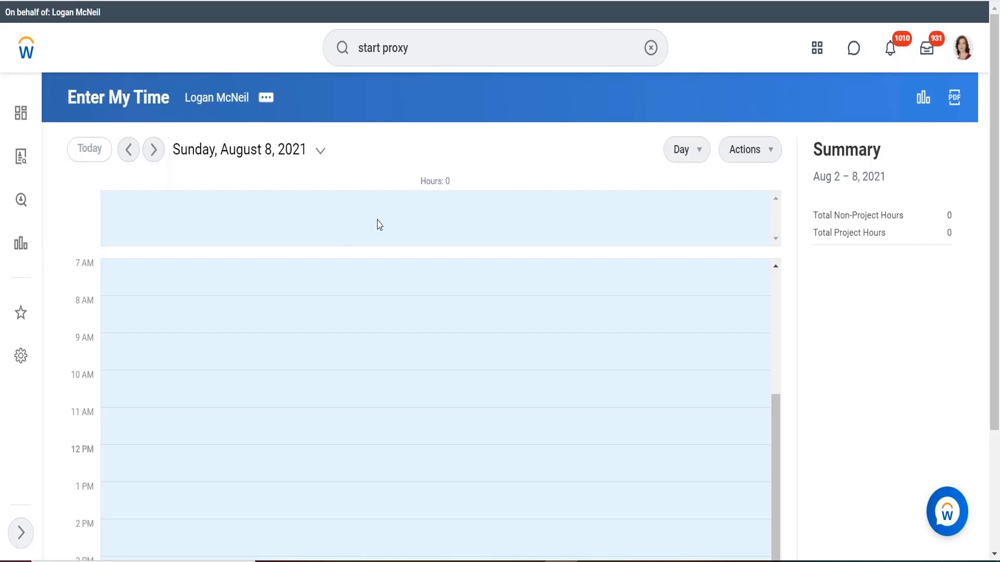
pyautogui.click(691, 151)
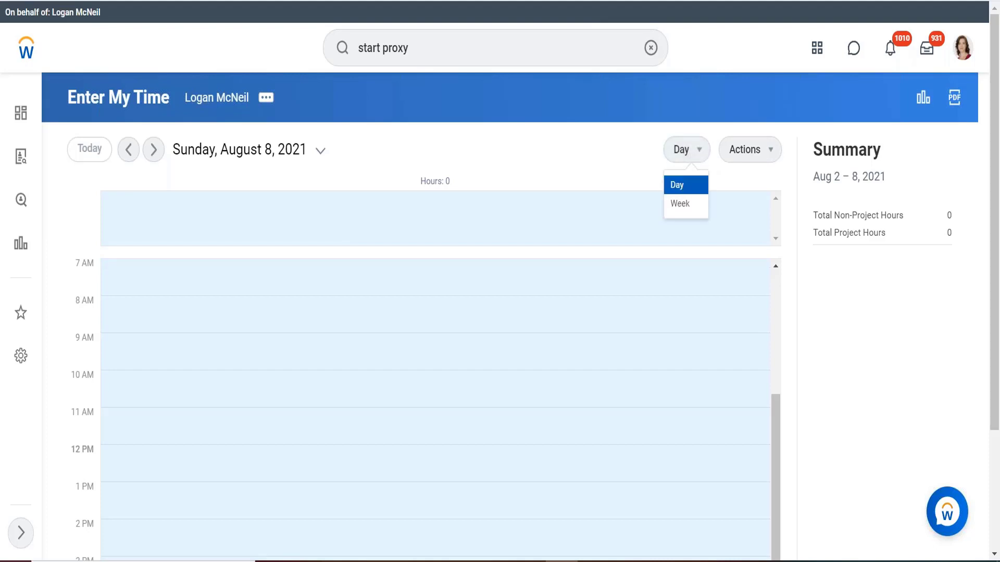
pyautogui.click(679, 205)
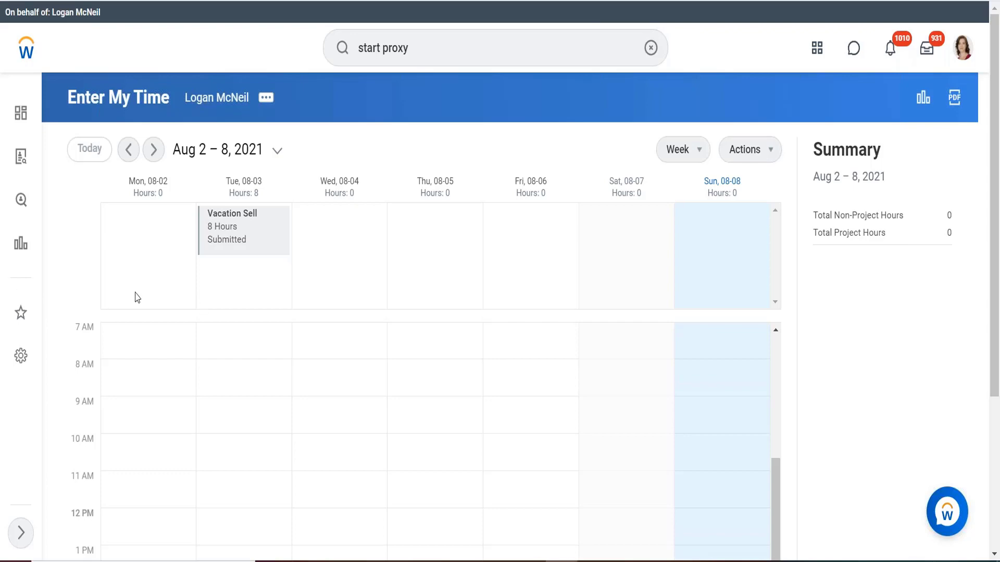
# - Start a time entry for Monday 2021-08-02 and set its time type to the Administration time entry code
pyautogui.click(147, 223)
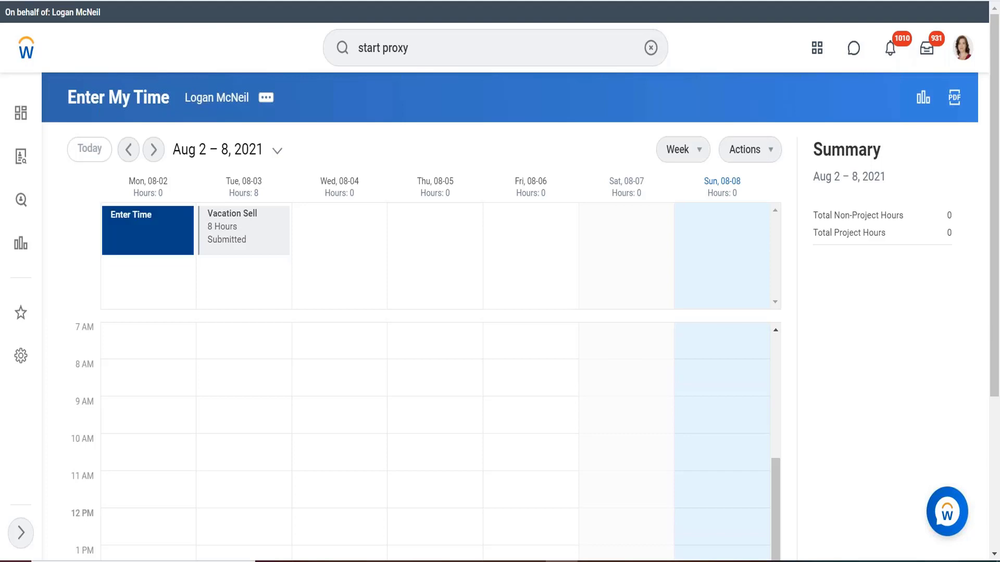
pyautogui.click(162, 255)
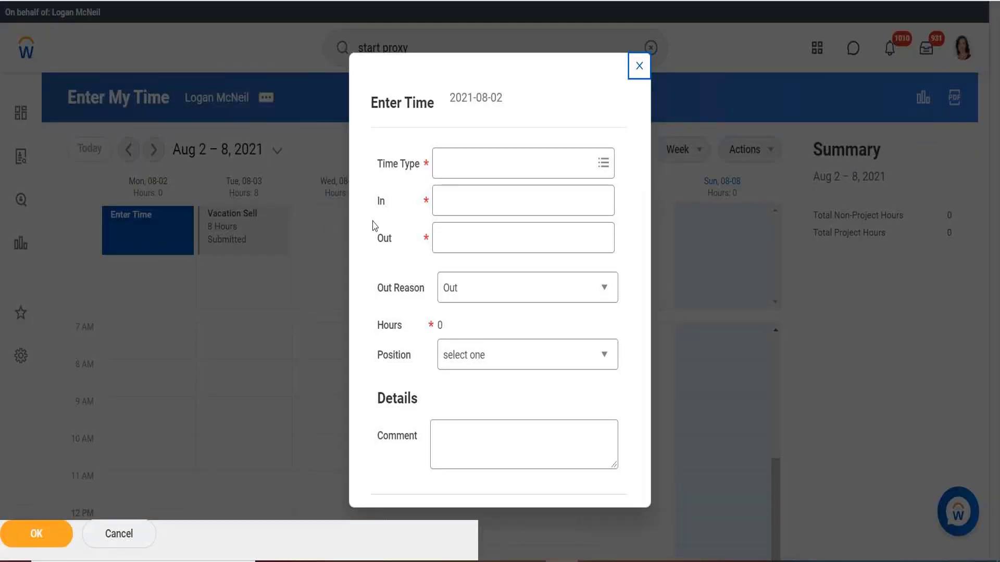
pyautogui.click(468, 177)
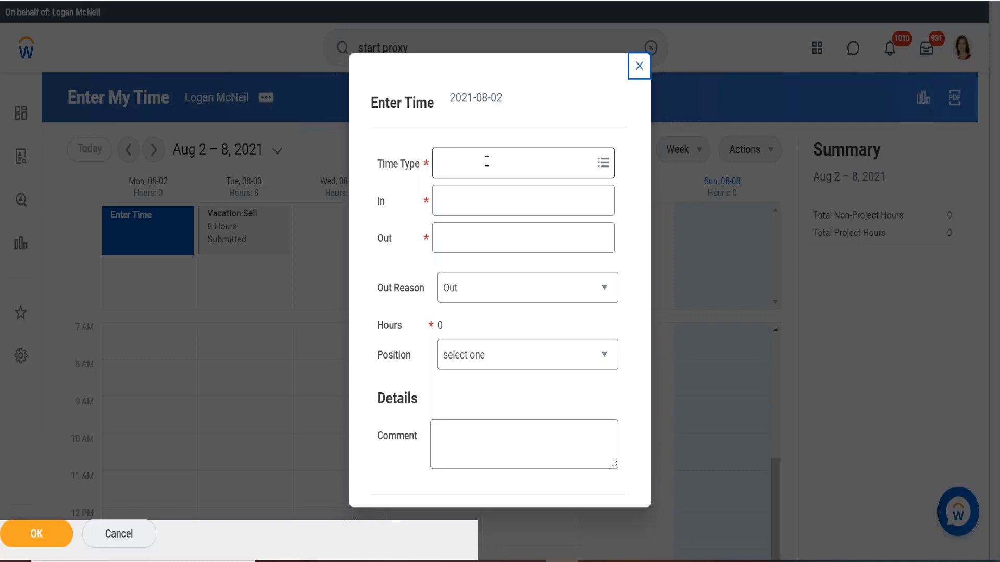
pyautogui.click(487, 161)
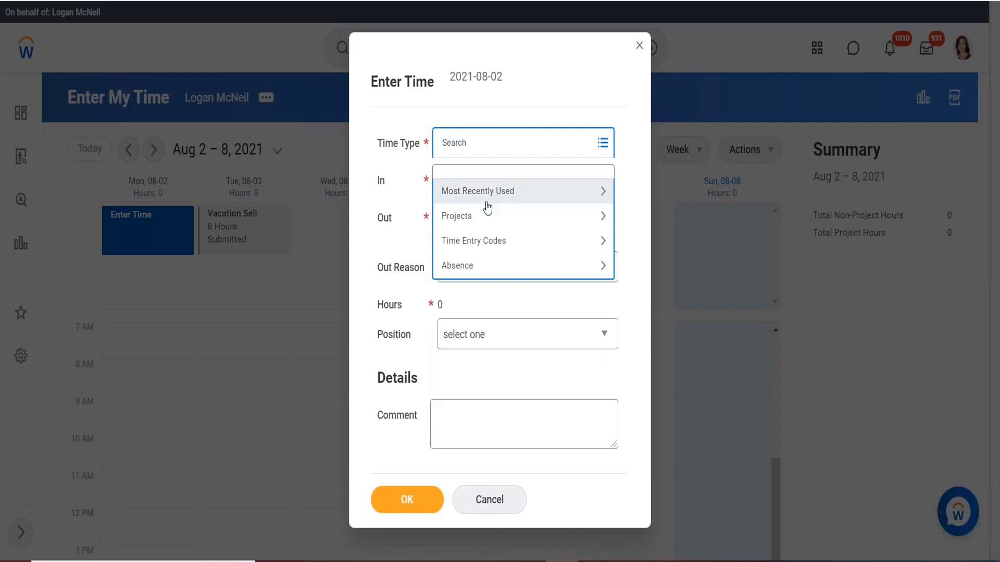
pyautogui.click(473, 241)
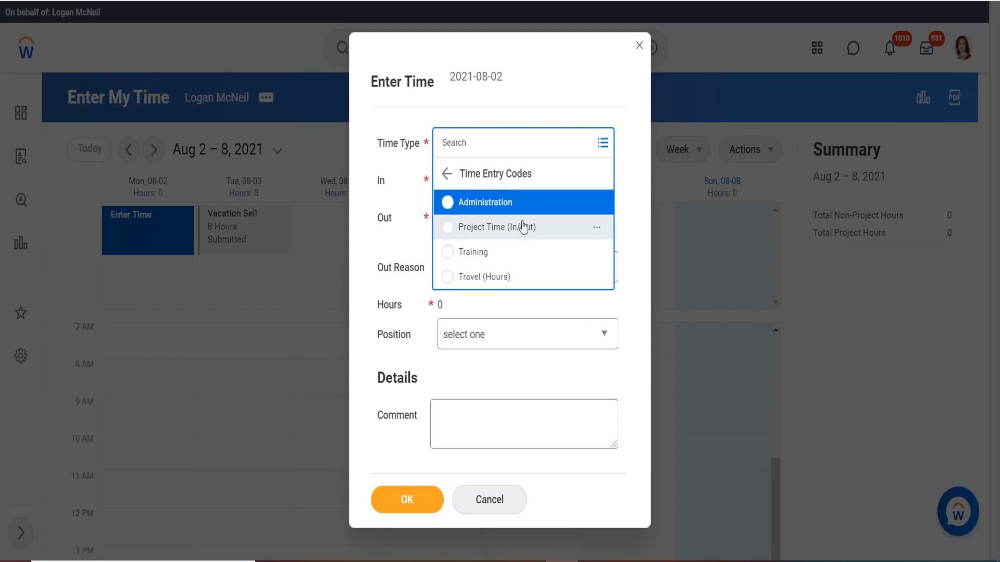
pyautogui.click(504, 204)
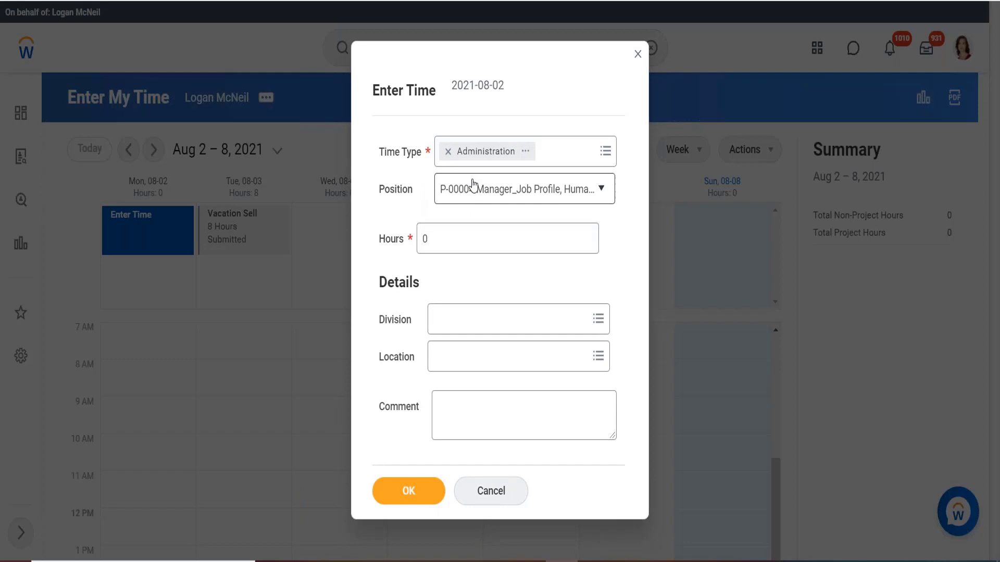
# - Select position P-00004 Manager_Job Profile, Human Resources, enter 6 hours for the Administration entry, and save it
pyautogui.click(480, 189)
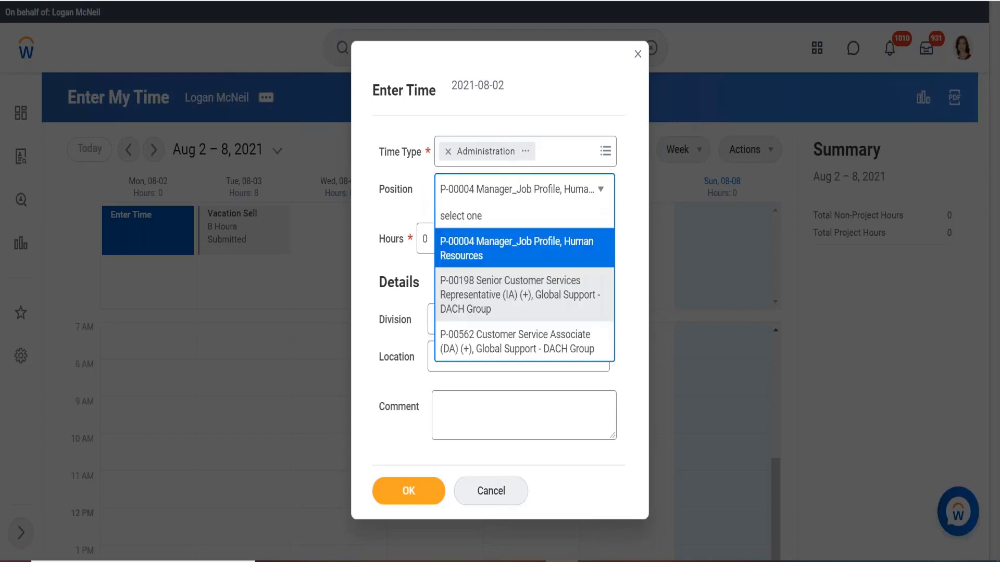
pyautogui.click(436, 245)
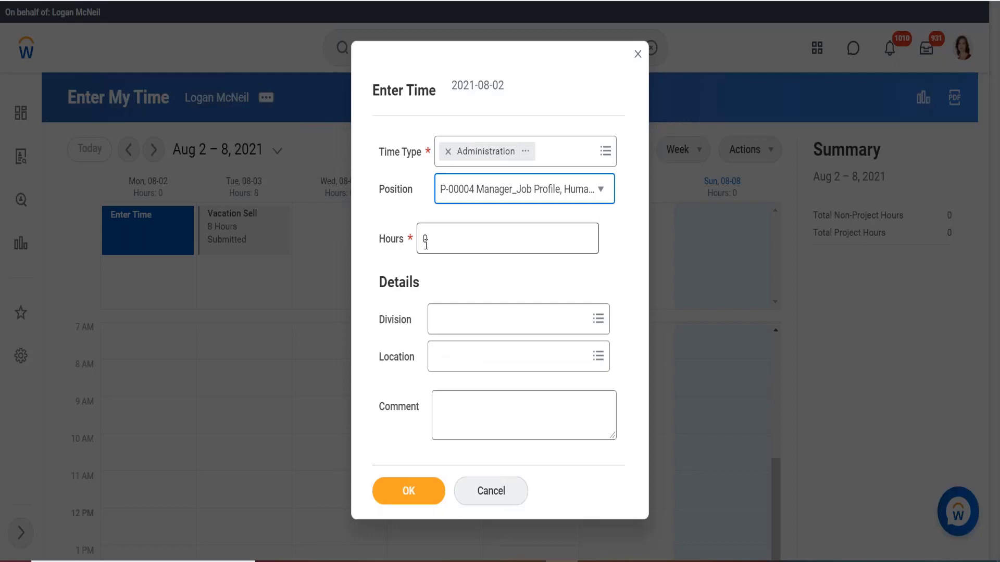
pyautogui.click(426, 245)
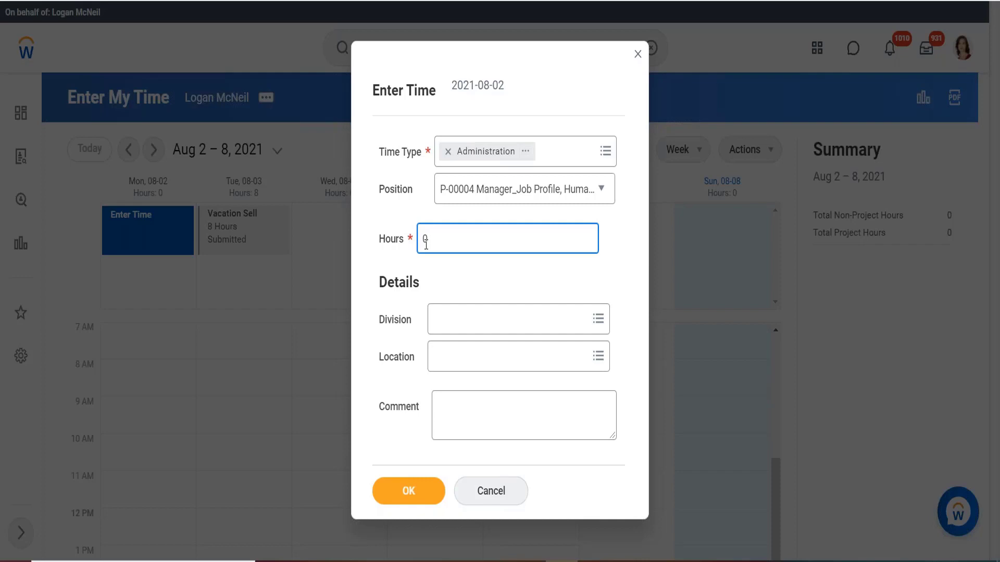
pyautogui.press('BackSpace')
pyautogui.write('6')
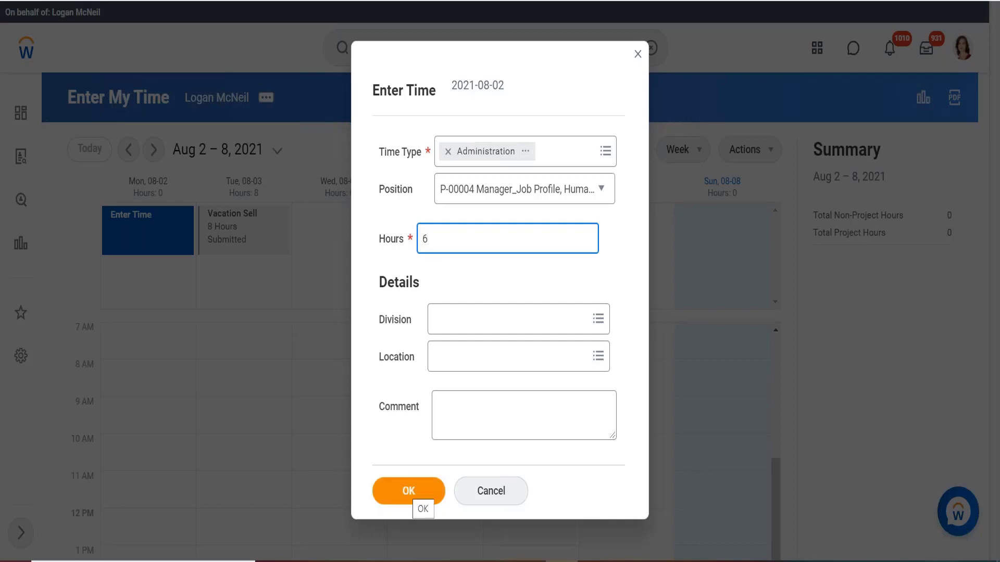
pyautogui.click(411, 494)
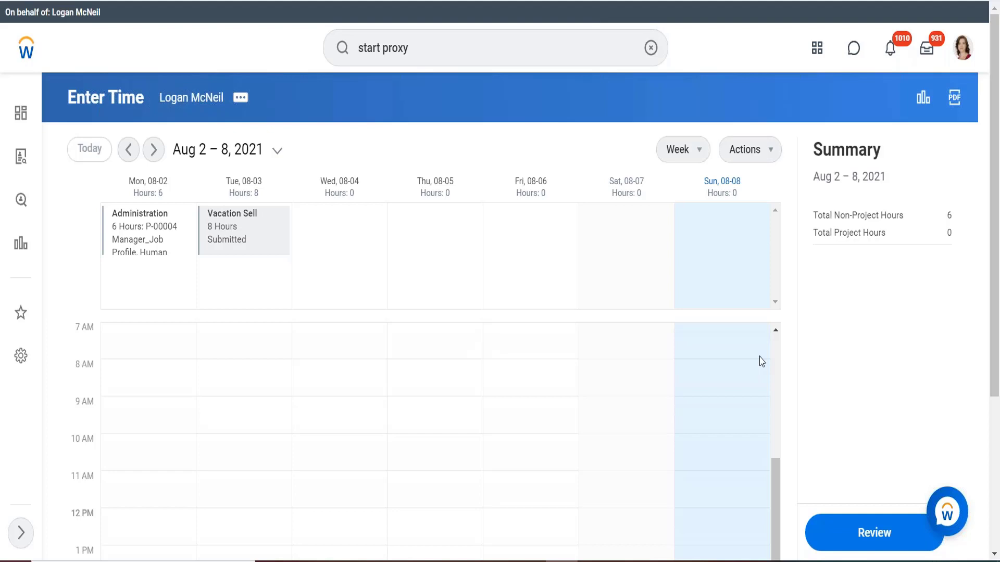
# - Dismiss the default costing pop-up and start a time entry for Thursday 2021-08-05
pyautogui.click(950, 224)
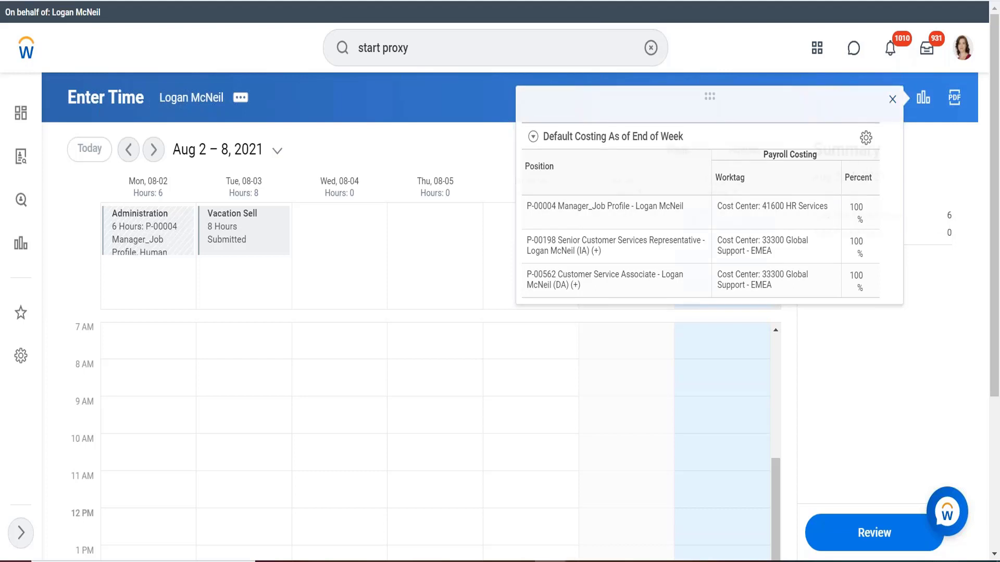
pyautogui.click(892, 99)
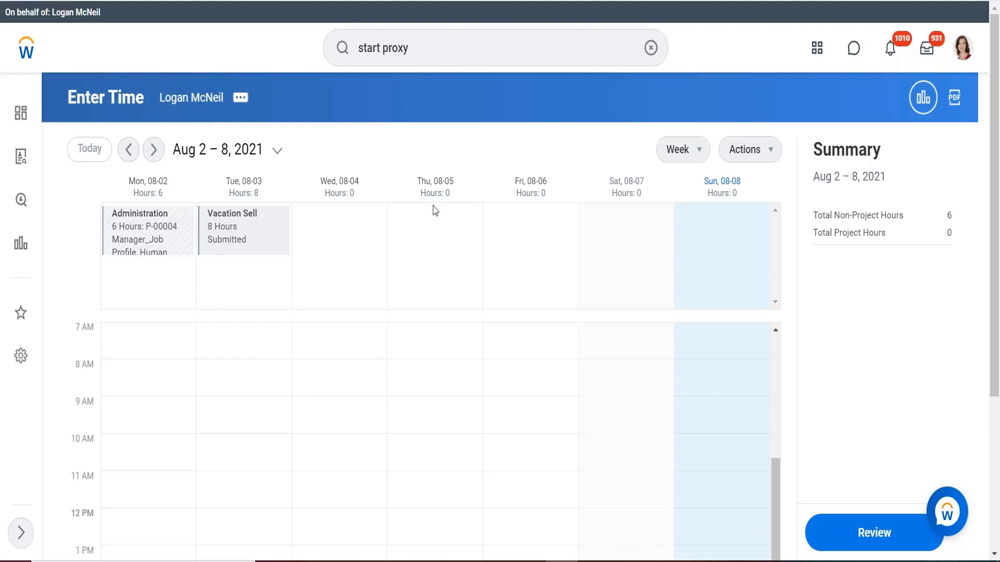
pyautogui.click(442, 231)
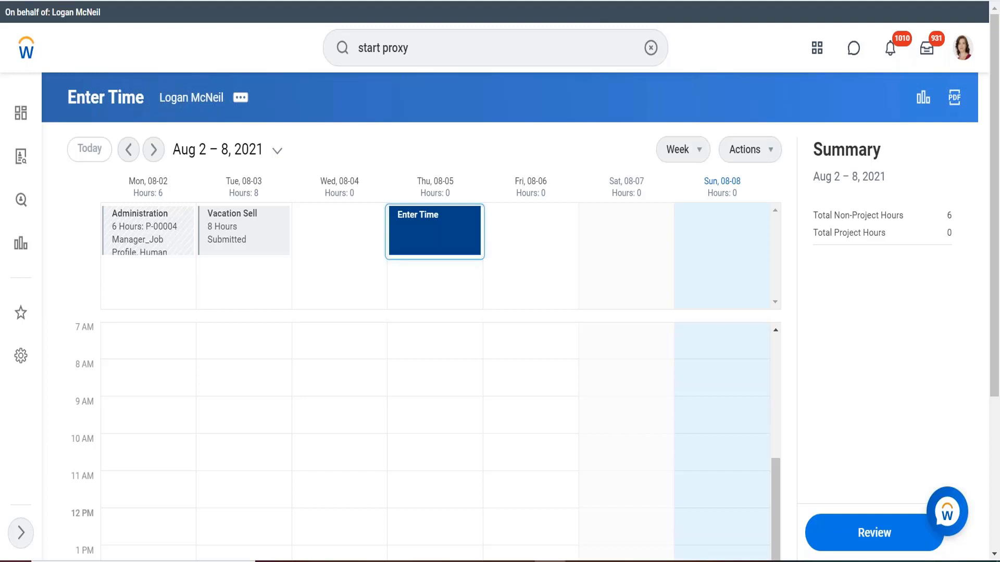
pyautogui.click(459, 234)
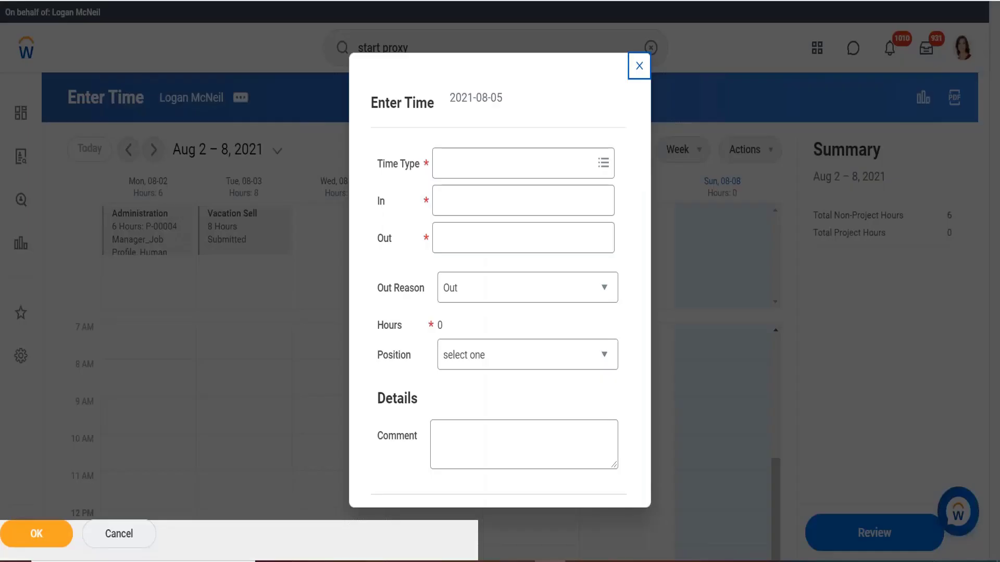
# - Set the Thursday entry's time type to the Training time entry code
pyautogui.click(602, 163)
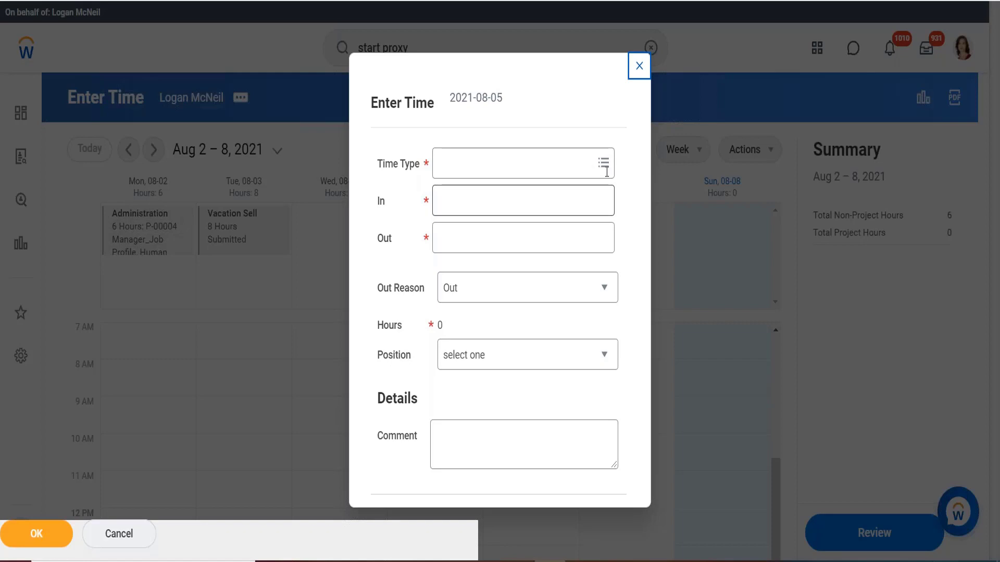
pyautogui.click(603, 163)
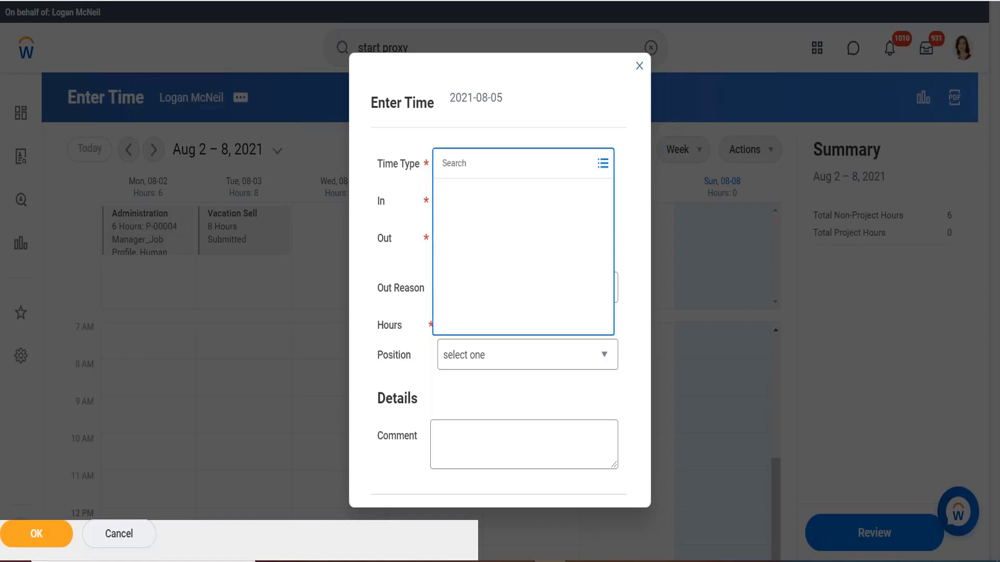
pyautogui.click(531, 177)
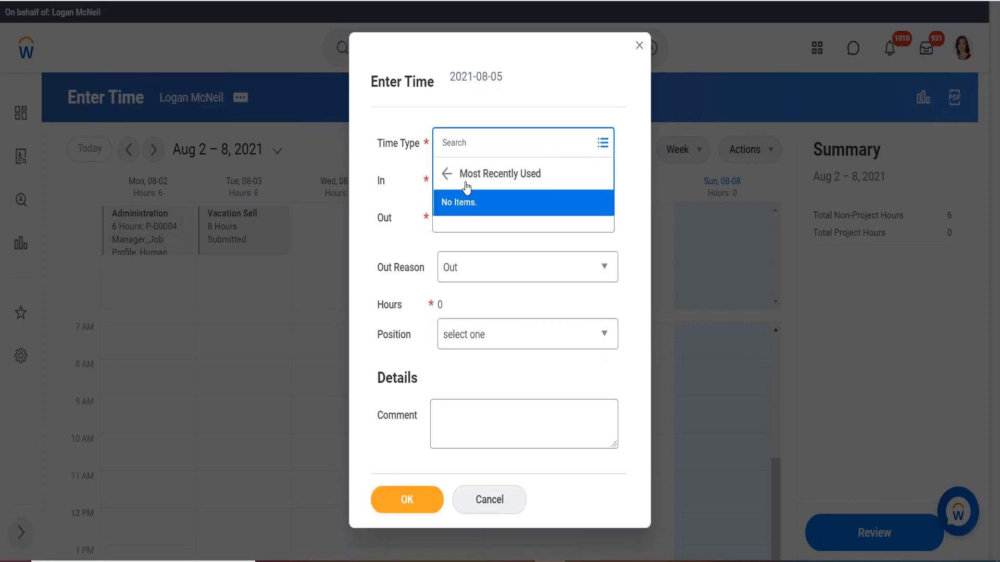
pyautogui.click(447, 174)
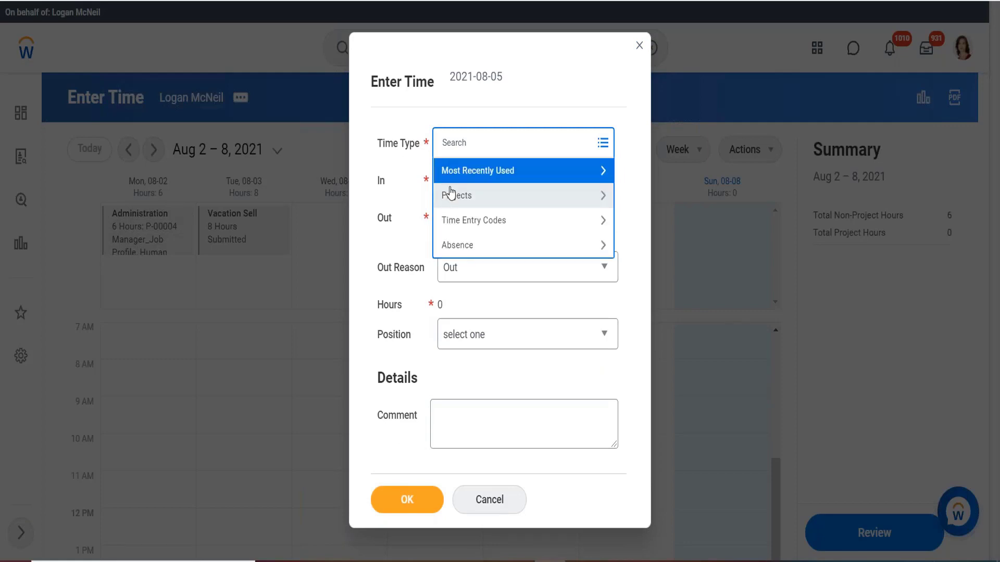
pyautogui.click(455, 229)
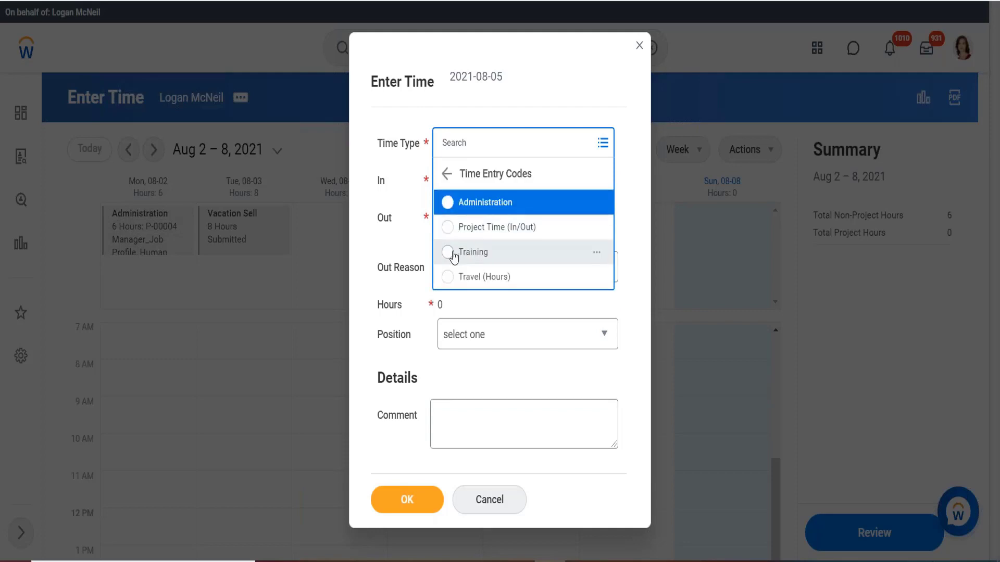
pyautogui.click(448, 252)
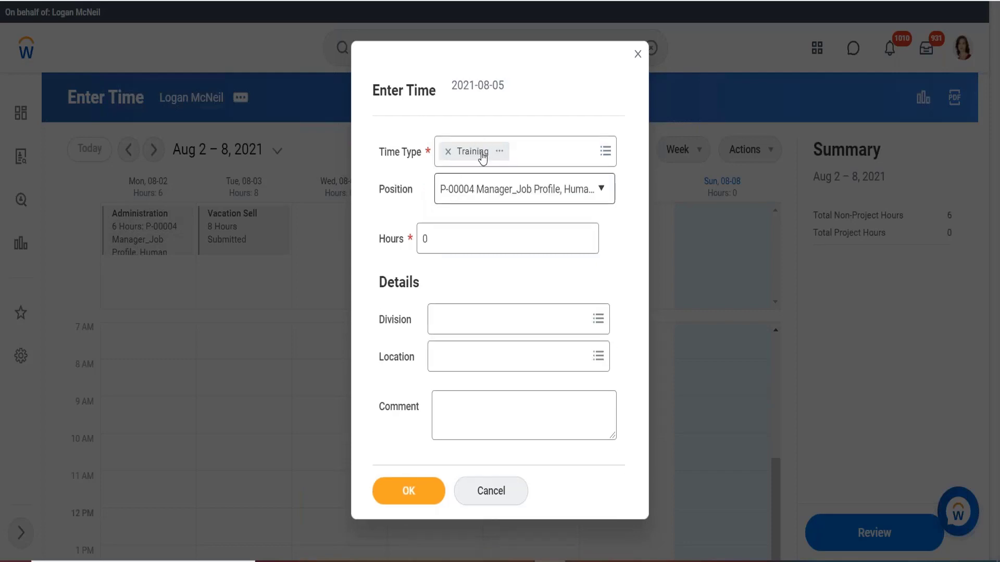
# - Enter 8 hours for the Training entry and save it
pyautogui.click(434, 239)
pyautogui.press('BackSpace')
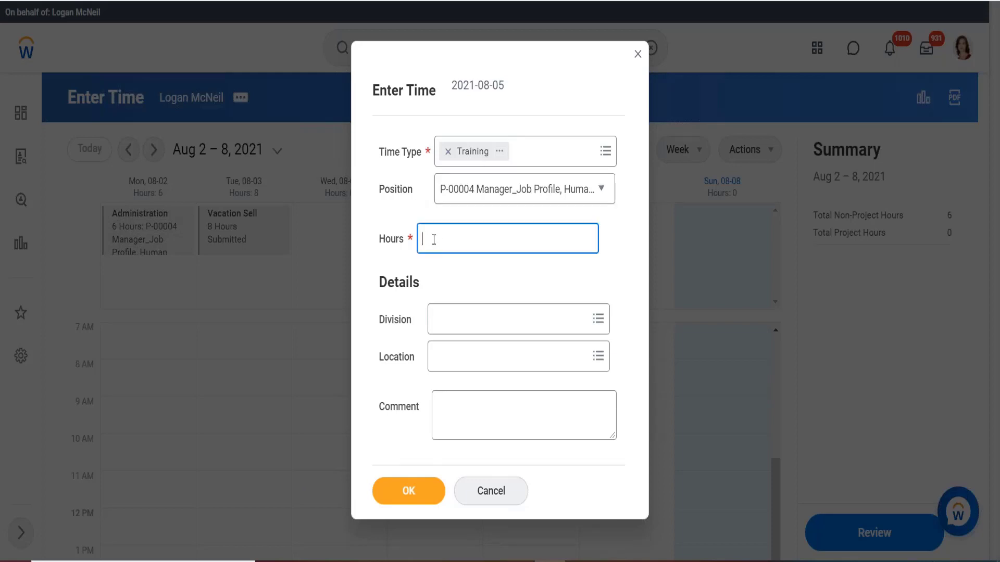
pyautogui.write('8')
pyautogui.click(422, 494)
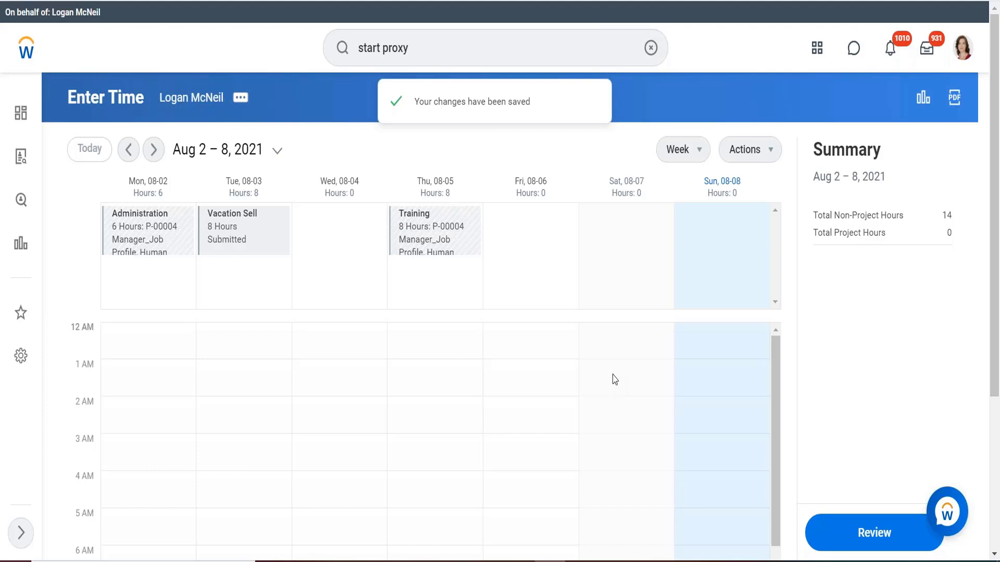
# - Dismiss the default costing pop-up, and open the saved Thursday Training entry and close it without editing
pyautogui.scroll(-5, 615, 380)
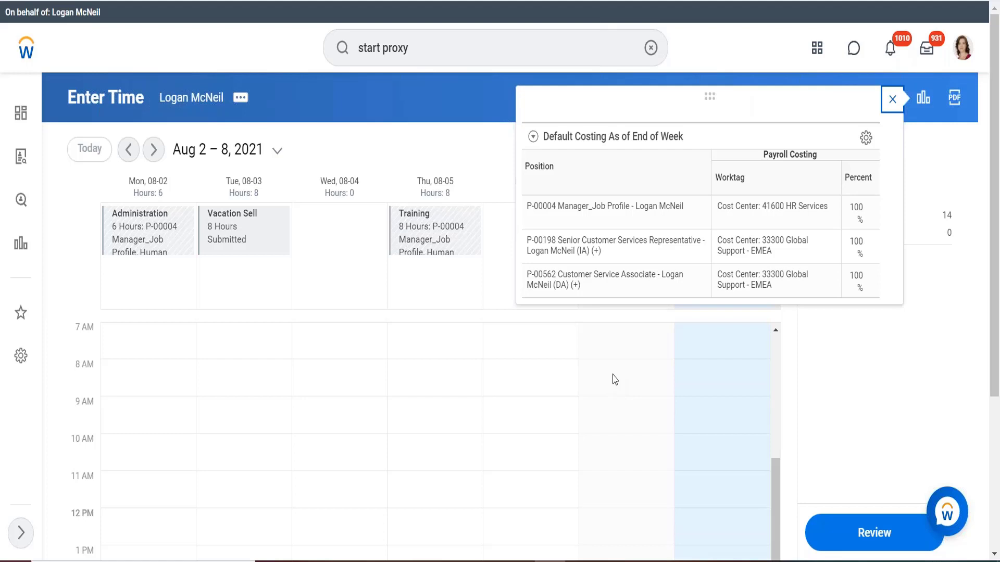
pyautogui.click(892, 99)
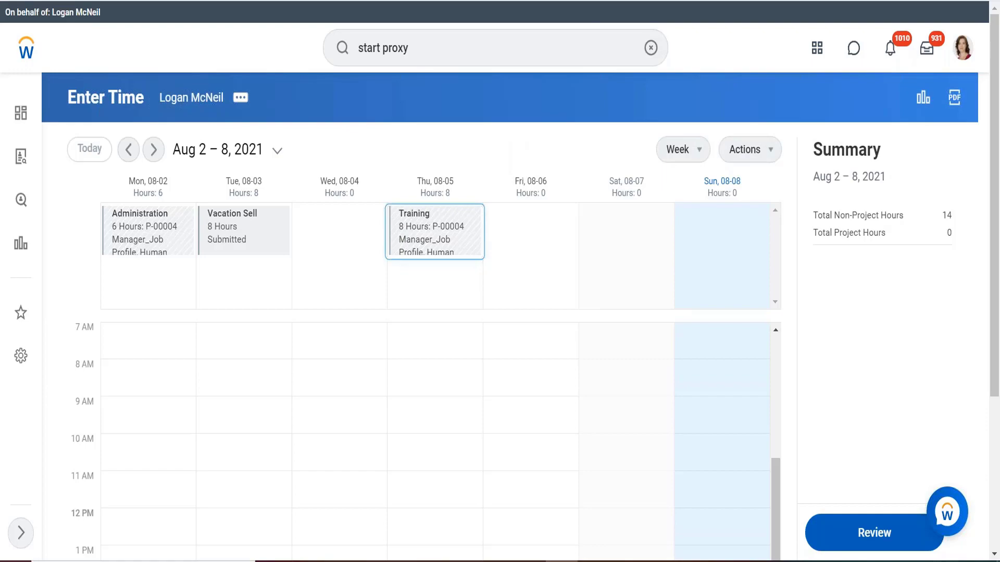
pyautogui.press('Return')
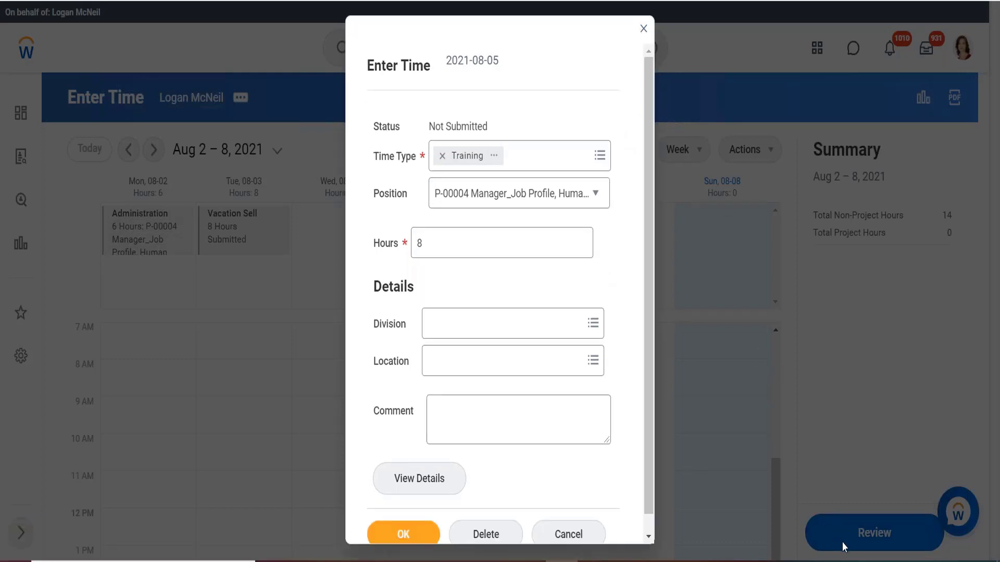
pyautogui.click(643, 30)
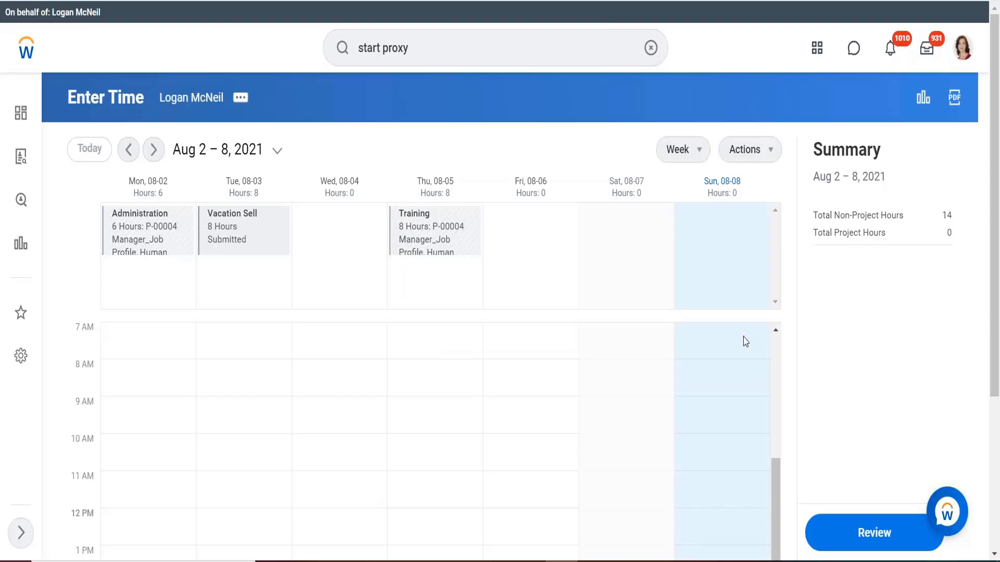
# - Review the worker's time for August 2–8, 2021 and submit it for approval without a comment
pyautogui.click(892, 531)
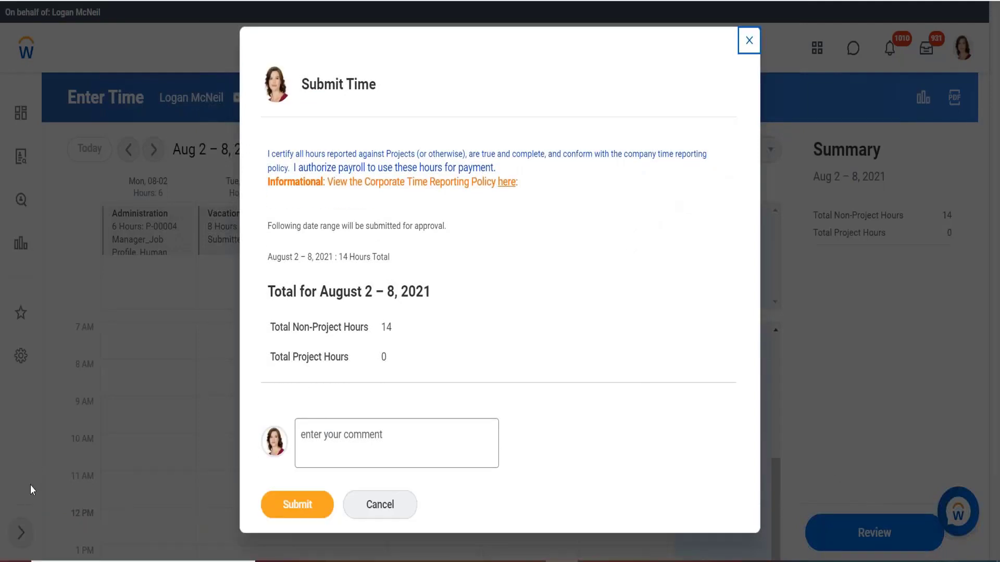
pyautogui.click(278, 510)
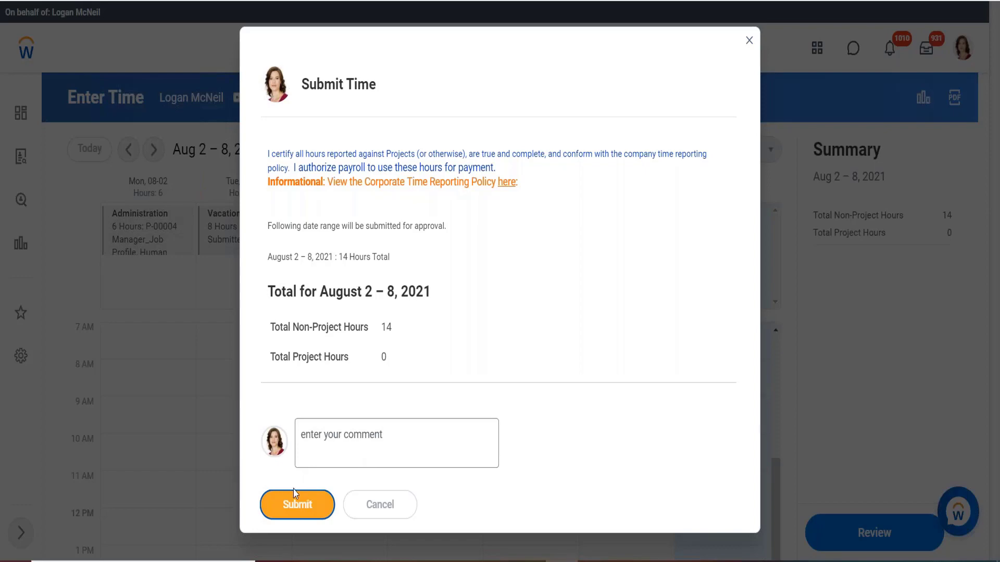
pyautogui.click(297, 506)
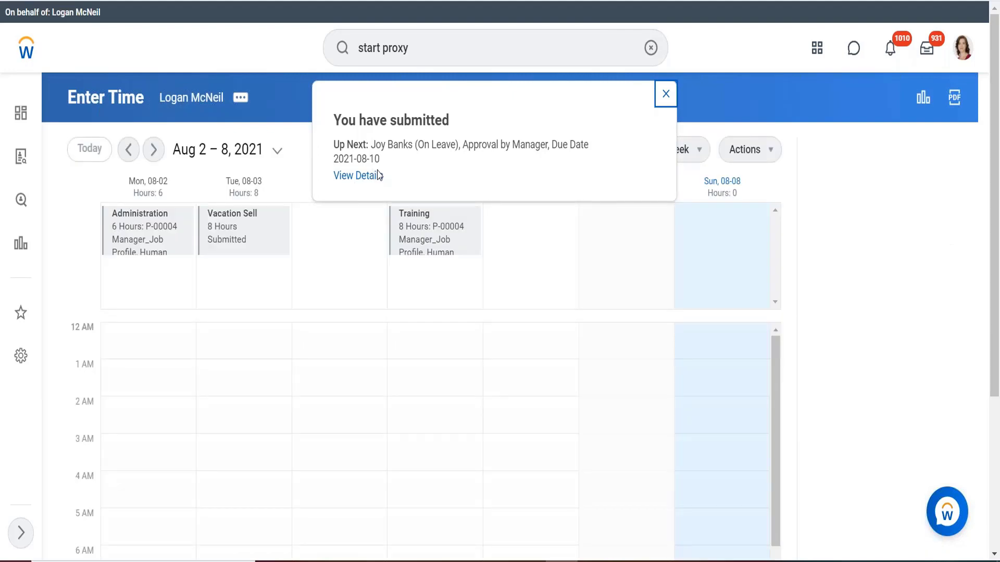
# - Open the details of the submitted time entry and examine its process history
pyautogui.click(379, 175)
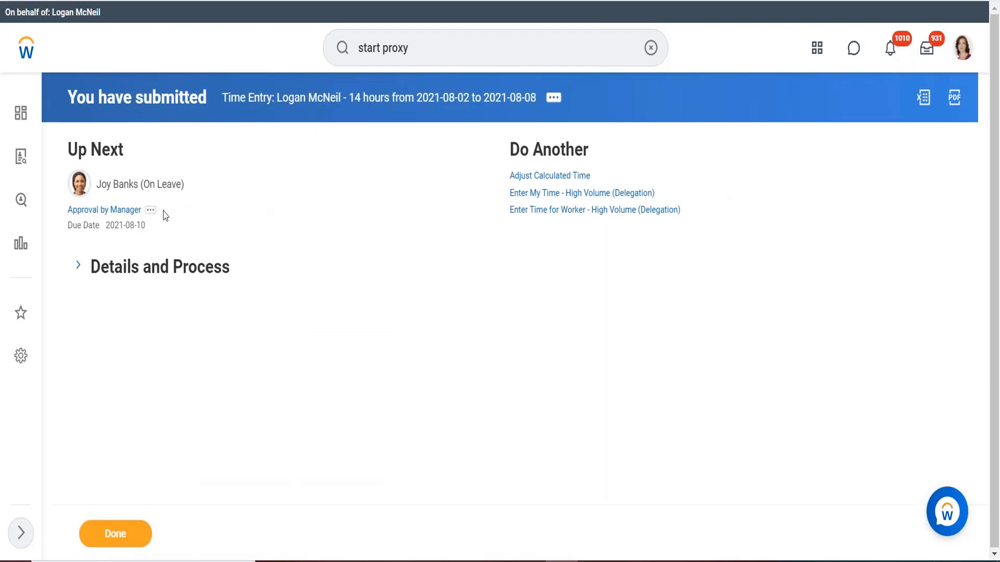
pyautogui.click(78, 269)
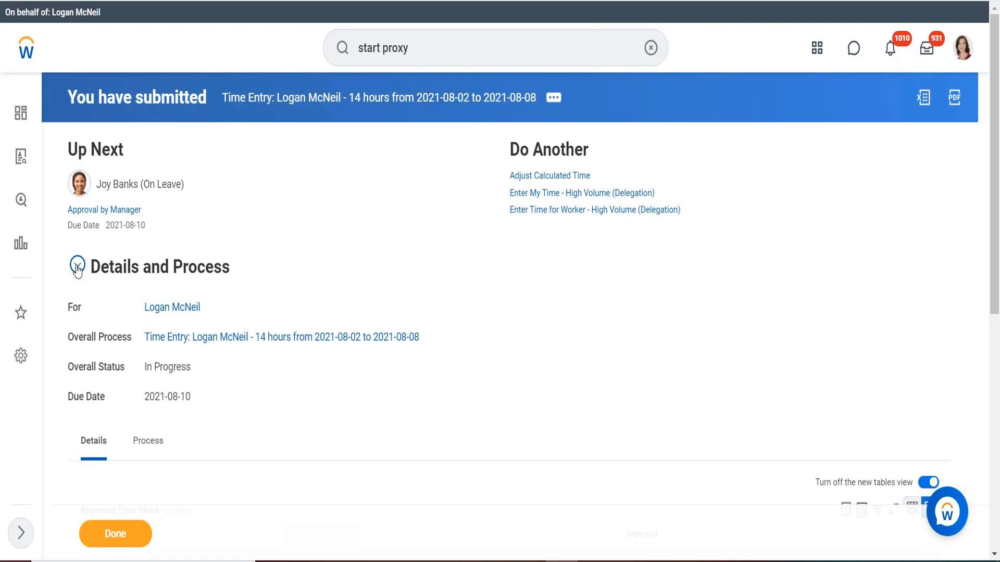
pyautogui.click(144, 442)
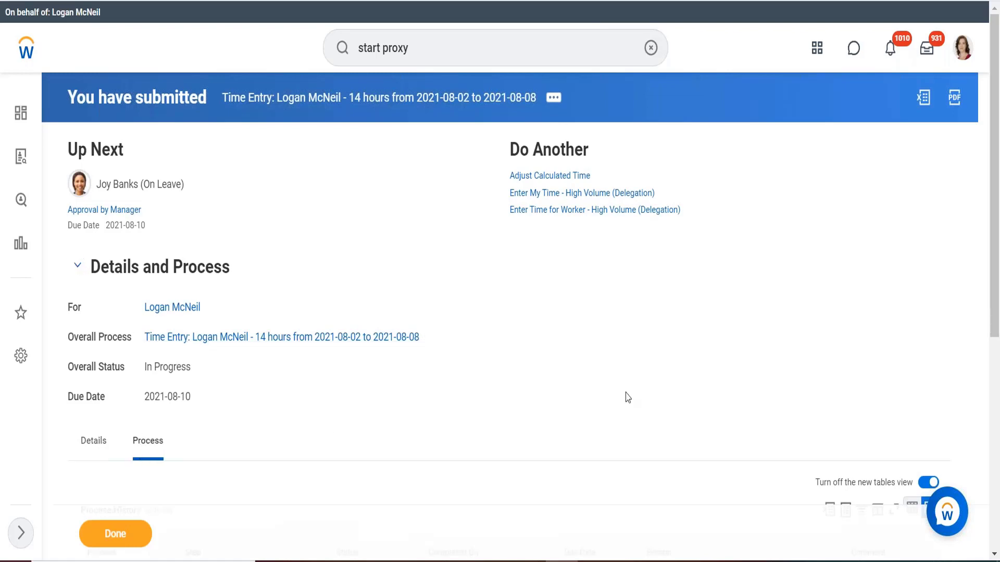
pyautogui.scroll(-7, 627, 398)
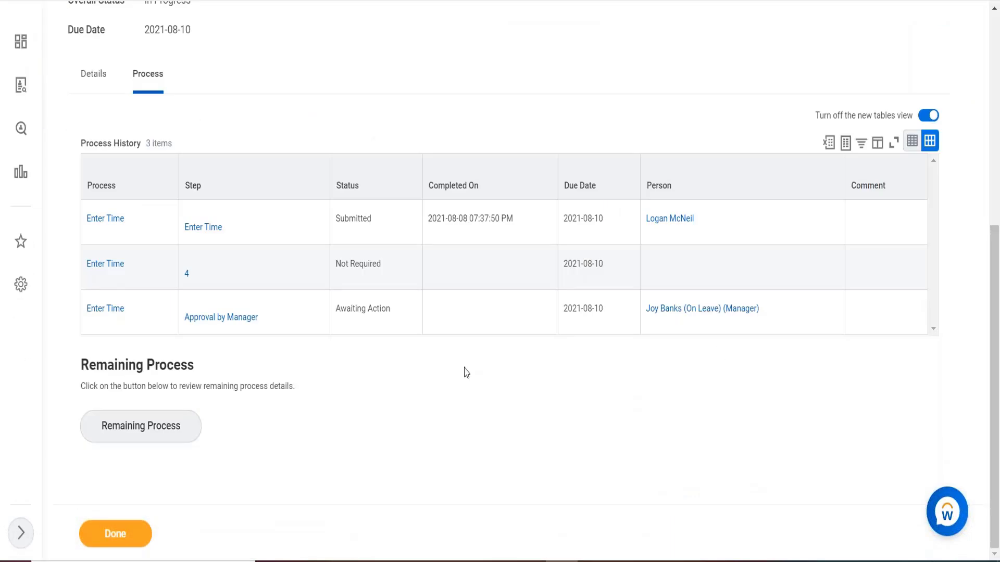